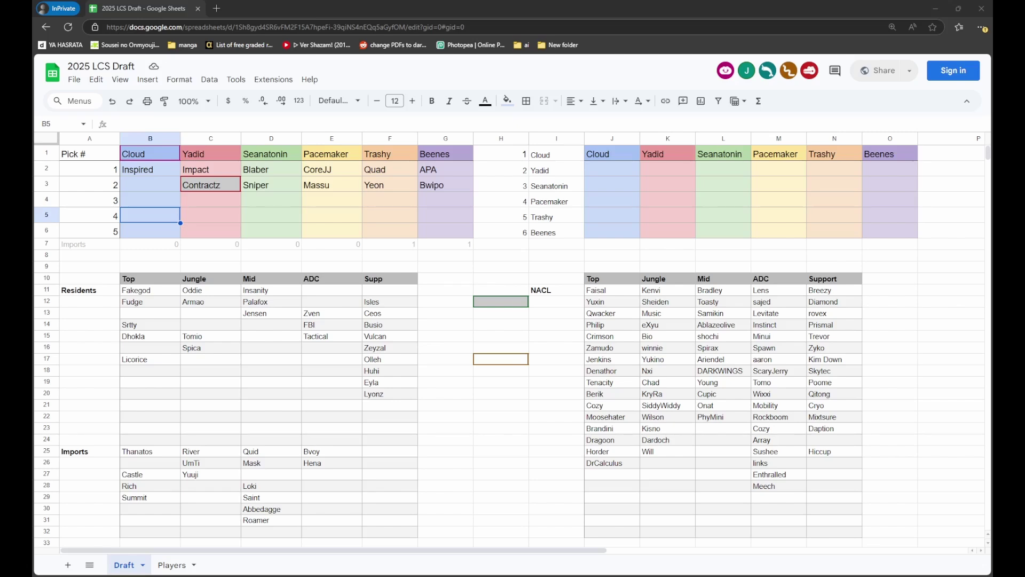
Enter Quid as Cloud's pick 2 in cell B3 of the main draft table.
{"action": "left_click", "coordinate": [138, 188]}
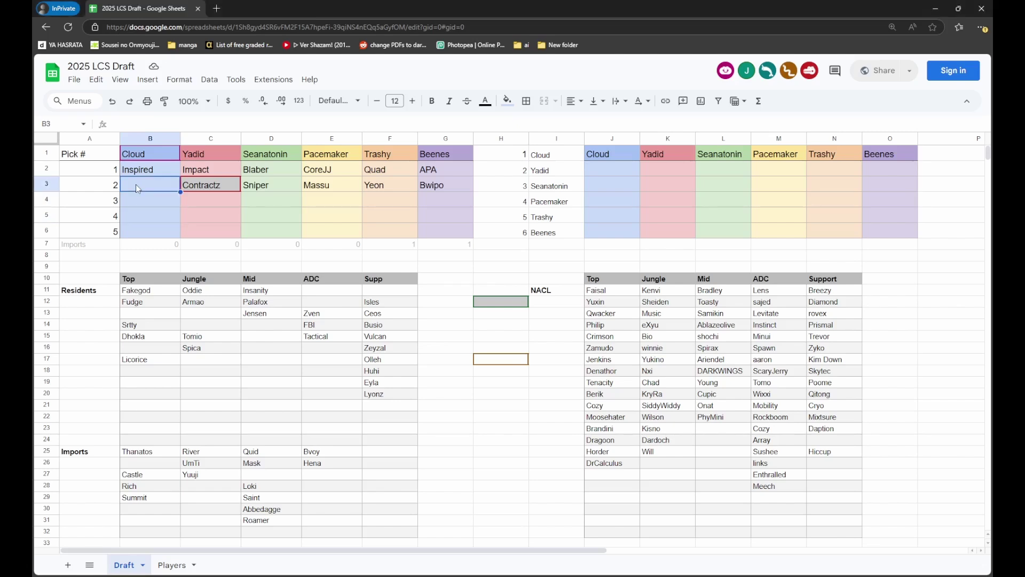
{"action": "type", "text": "Quid"}
{"action": "left_click", "coordinate": [169, 198]}
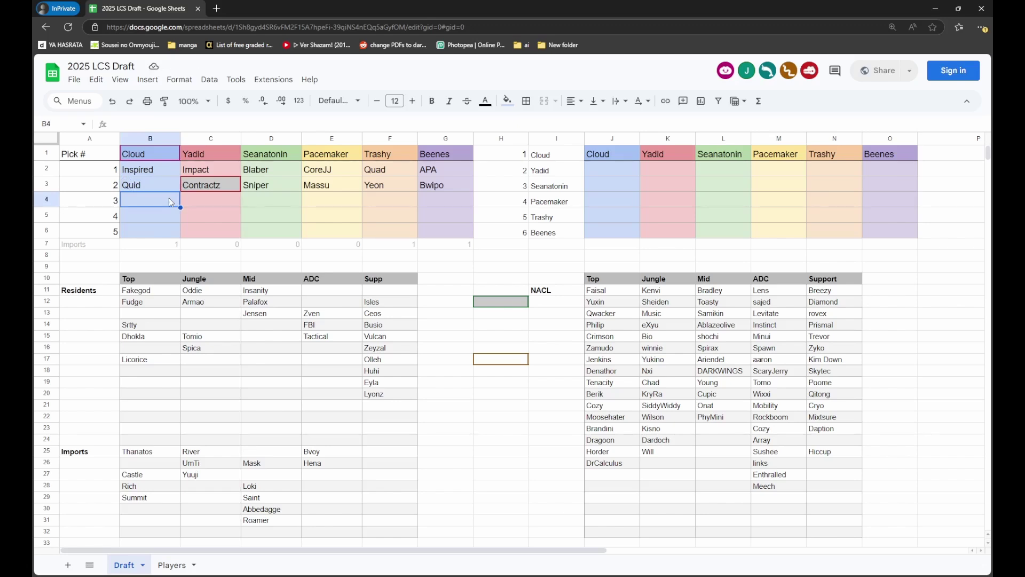
Fill in Fudge as Cloud's pick 3 in cell B4.
{"action": "type", "text": "Su"}
{"action": "key", "text": "BackSpace"}
{"action": "key", "text": "BackSpace"}
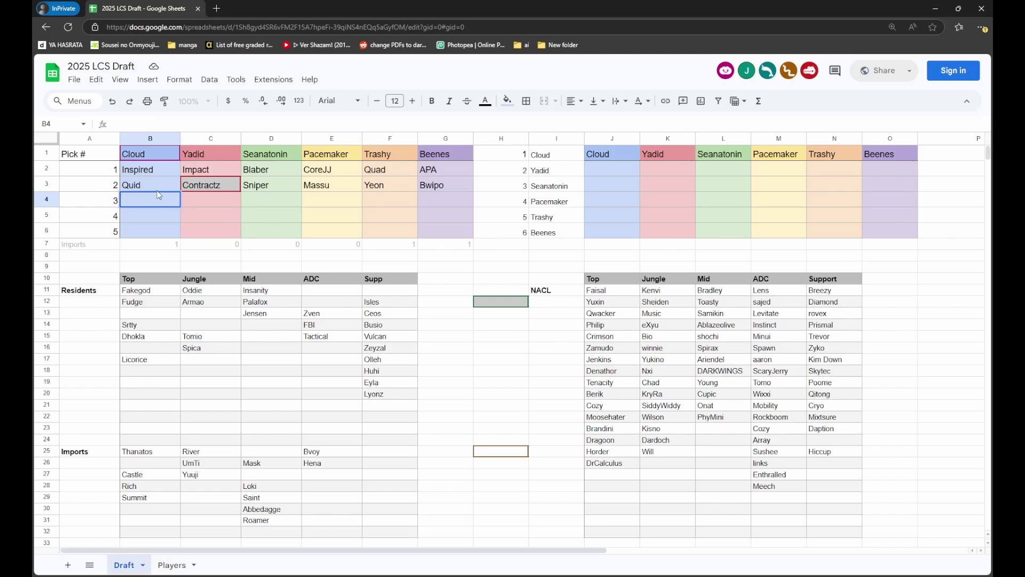
{"action": "type", "text": "Fud"}
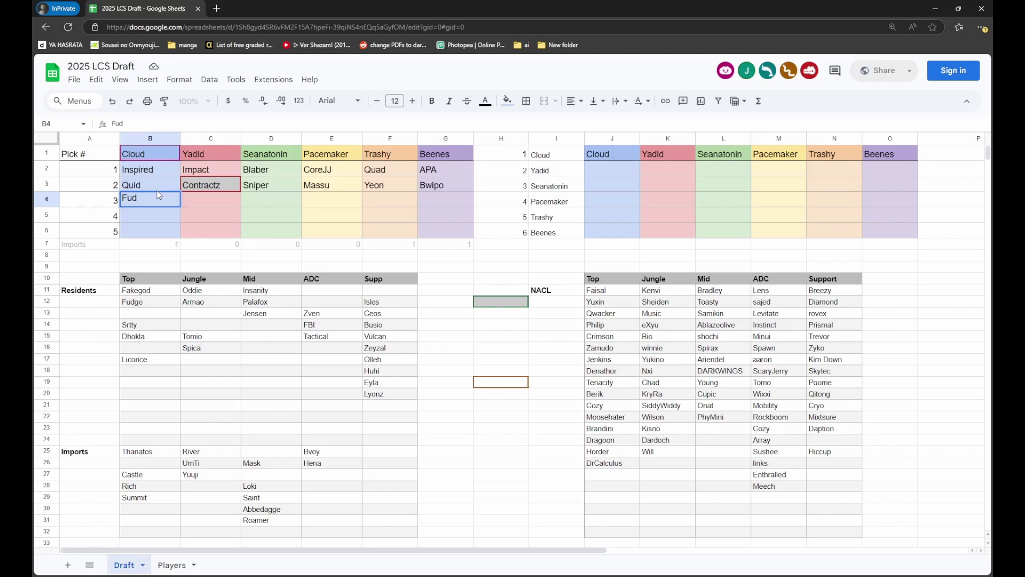
{"action": "type", "text": "ge"}
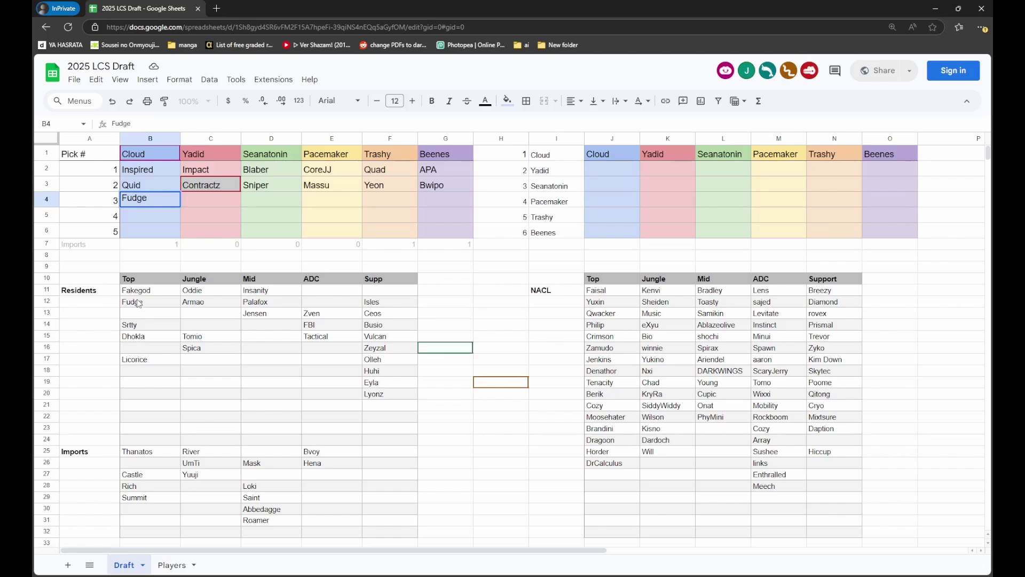
Try to clear Fudge's cell B12 in the resident Top list.
{"action": "left_click", "coordinate": [146, 306]}
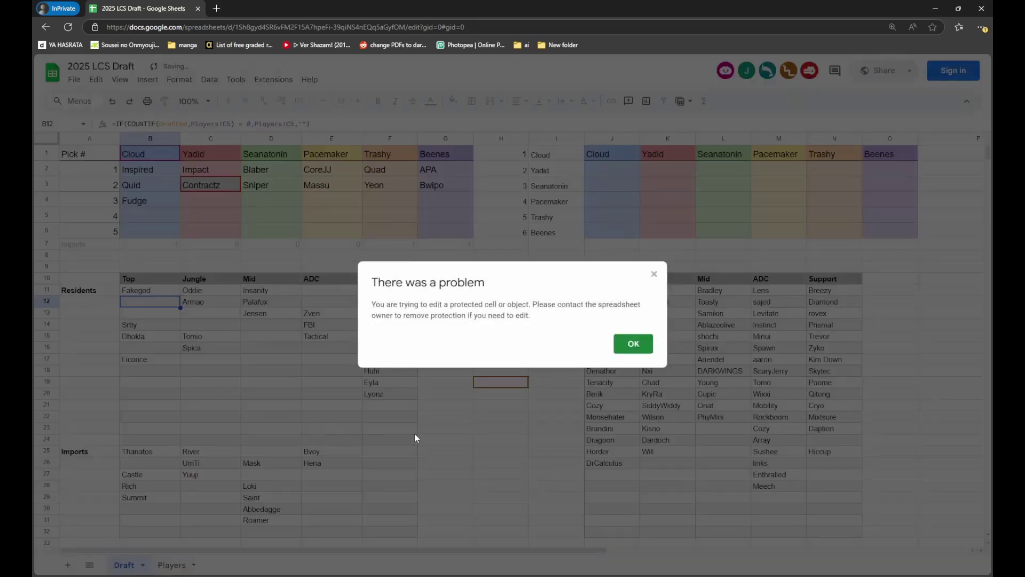
{"action": "key", "text": "Delete"}
{"action": "left_click", "coordinate": [634, 343]}
{"action": "left_click", "coordinate": [457, 318]}
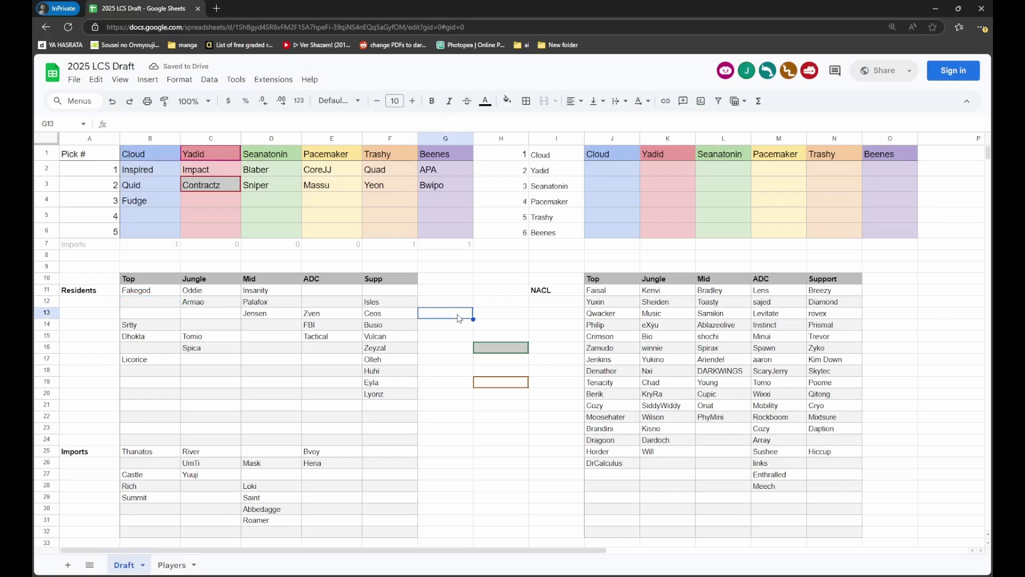
Change Cloud's pick 3 in cell B4 to Summit.
{"action": "left_click", "coordinate": [143, 205]}
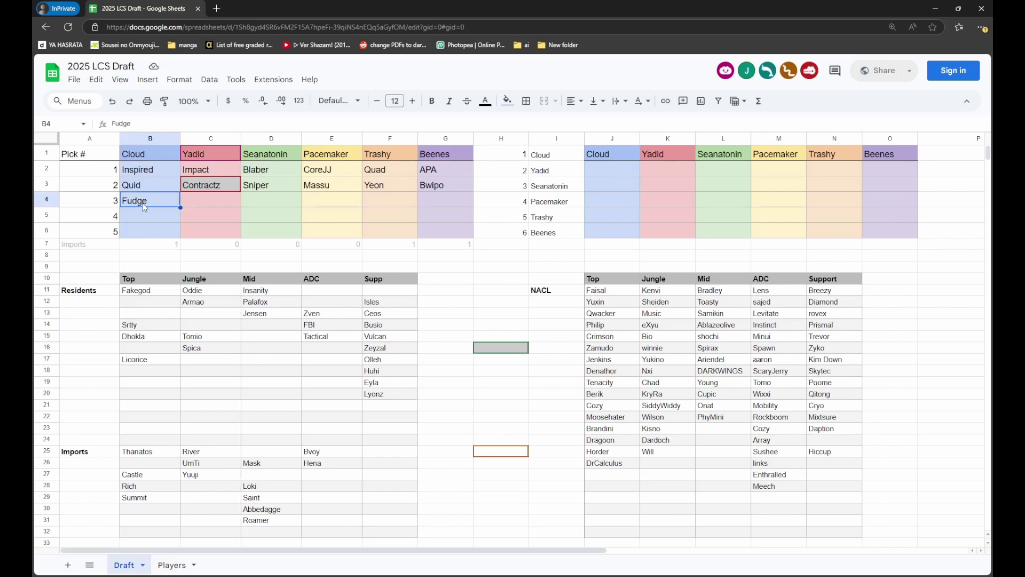
{"action": "type", "text": "Summit"}
{"action": "left_click", "coordinate": [500, 337]}
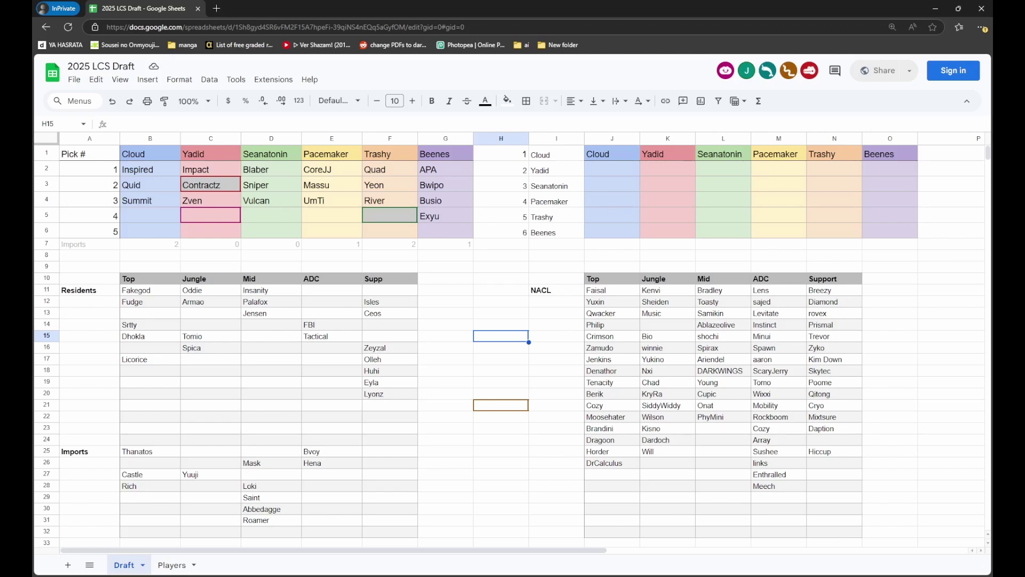
Read the draft rules in column P, from Order through Team Determination, and return to the draft table.
{"action": "scroll", "coordinate": [625, 473], "scroll_direction": "down", "scroll_amount": 5}
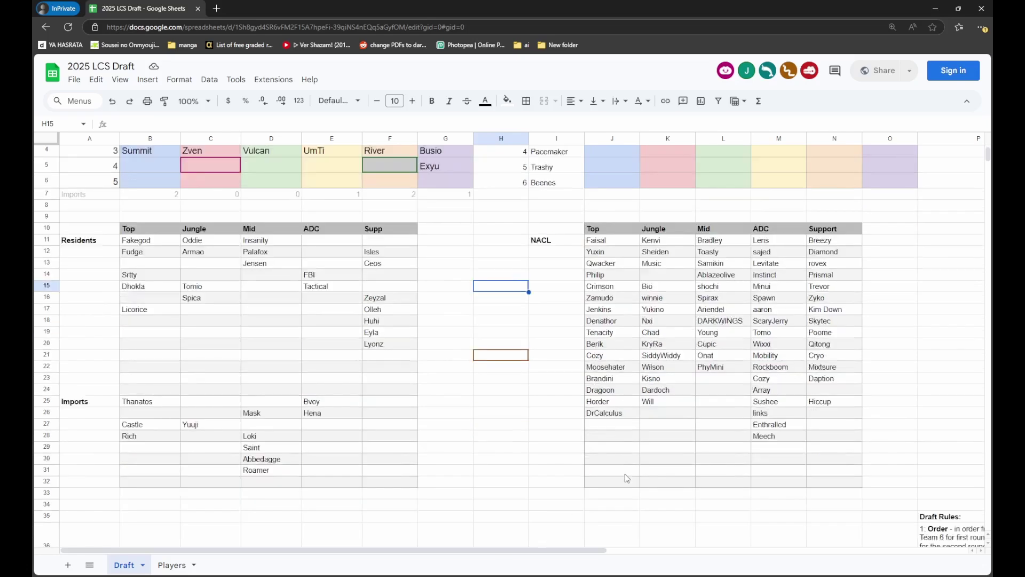
{"action": "left_click_drag", "start_coordinate": [592, 555], "coordinate": [803, 557]}
{"action": "scroll", "coordinate": [630, 347], "scroll_direction": "down", "scroll_amount": 3}
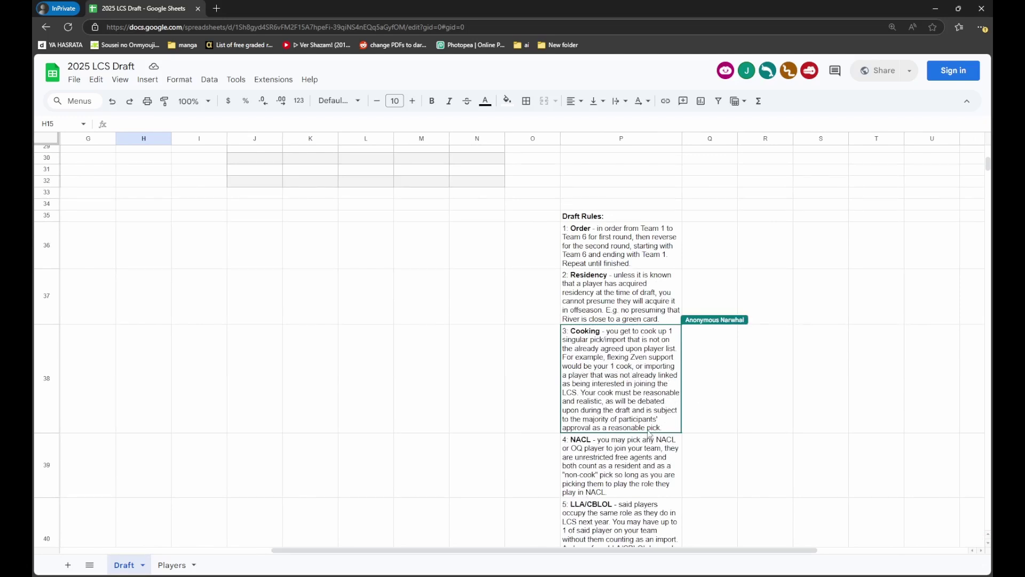
{"action": "scroll", "coordinate": [759, 445], "scroll_direction": "down", "scroll_amount": 2}
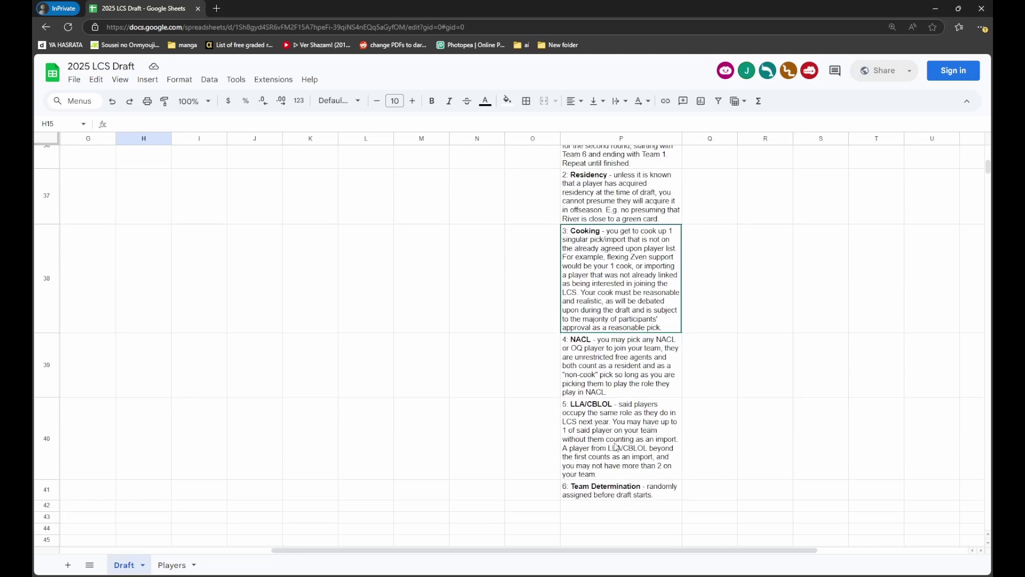
{"action": "scroll", "coordinate": [705, 532], "scroll_direction": "left", "scroll_amount": 1}
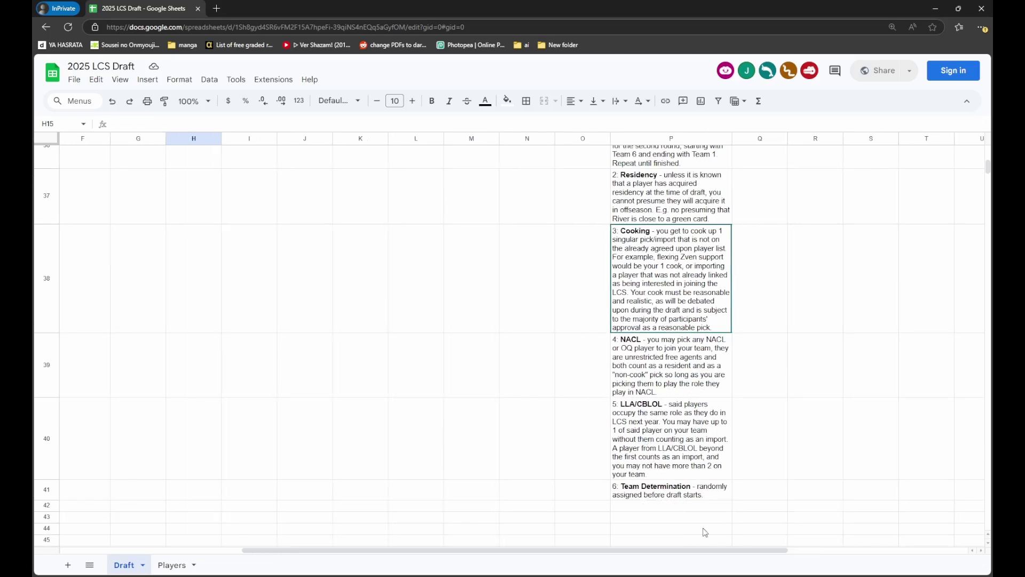
{"action": "scroll", "coordinate": [705, 532], "scroll_direction": "up", "scroll_amount": 1}
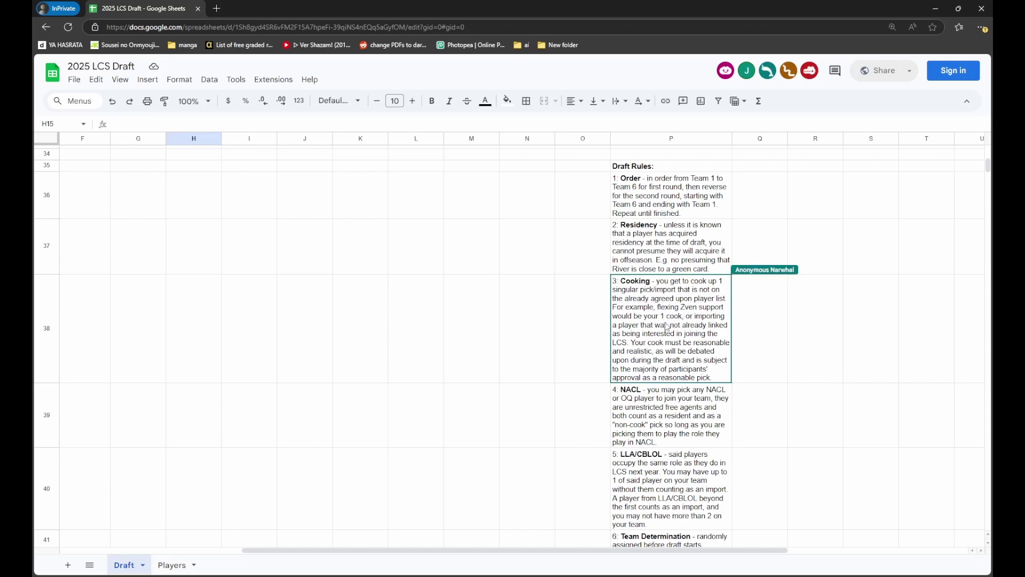
{"action": "scroll", "coordinate": [517, 438], "scroll_direction": "left", "scroll_amount": 5}
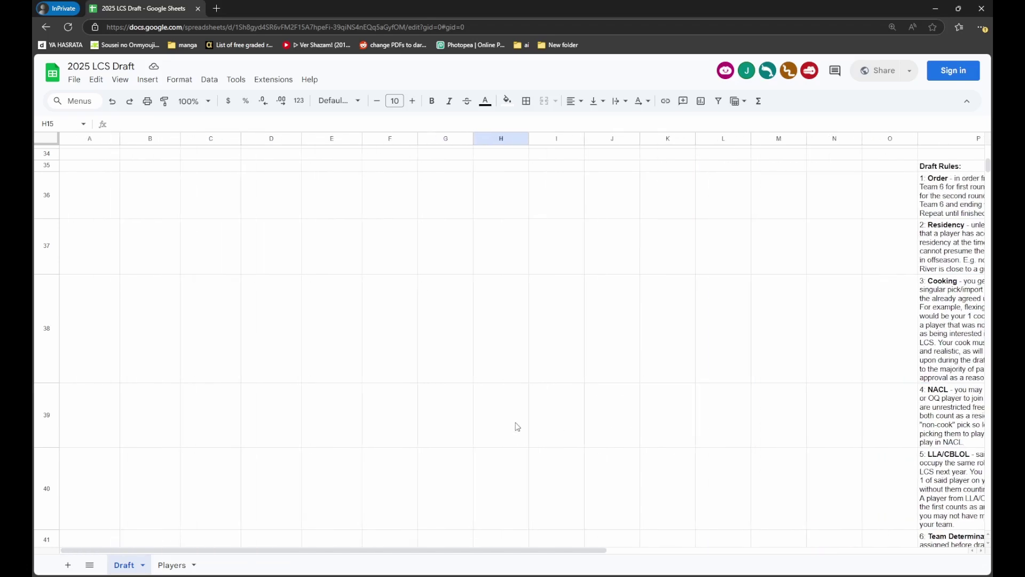
{"action": "scroll", "coordinate": [514, 424], "scroll_direction": "up", "scroll_amount": 10}
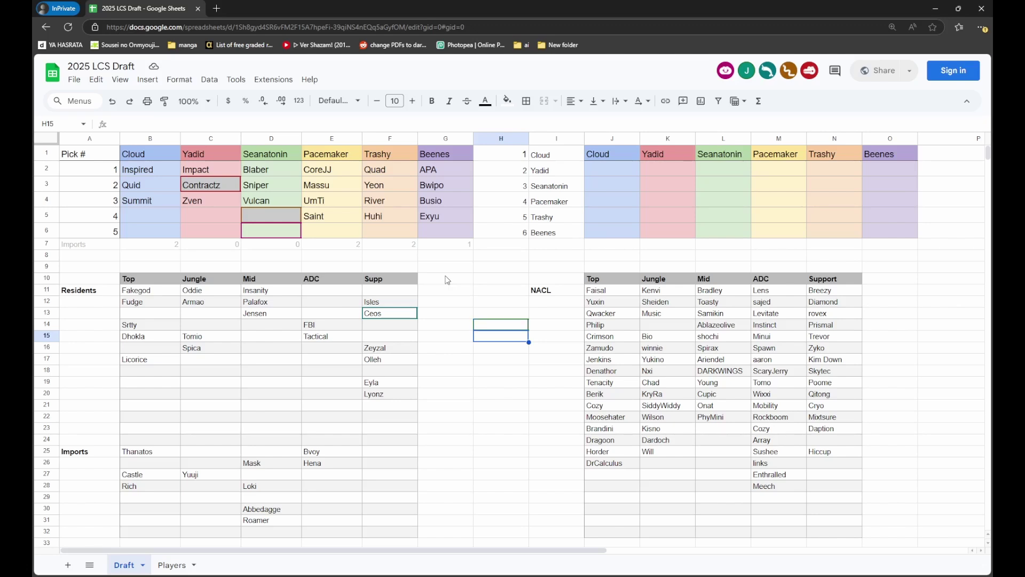
Consult the draft rules again, including the Cooking rule, and come back to the picks.
{"action": "scroll", "coordinate": [447, 280], "scroll_direction": "right", "scroll_amount": 1}
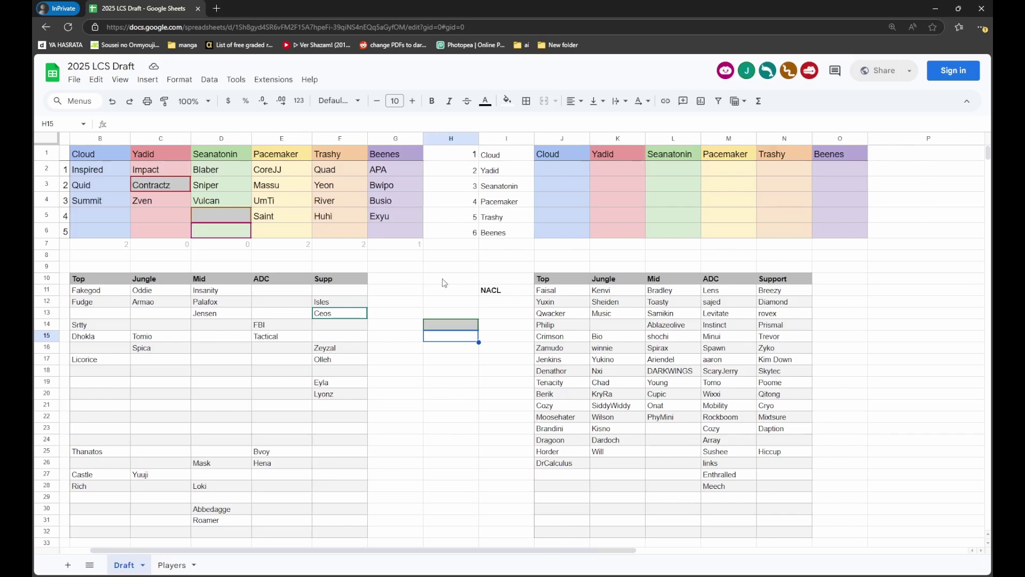
{"action": "scroll", "coordinate": [494, 344], "scroll_direction": "down", "scroll_amount": 5}
{"action": "scroll", "coordinate": [494, 343], "scroll_direction": "right", "scroll_amount": 8}
{"action": "scroll", "coordinate": [537, 344], "scroll_direction": "down", "scroll_amount": 3}
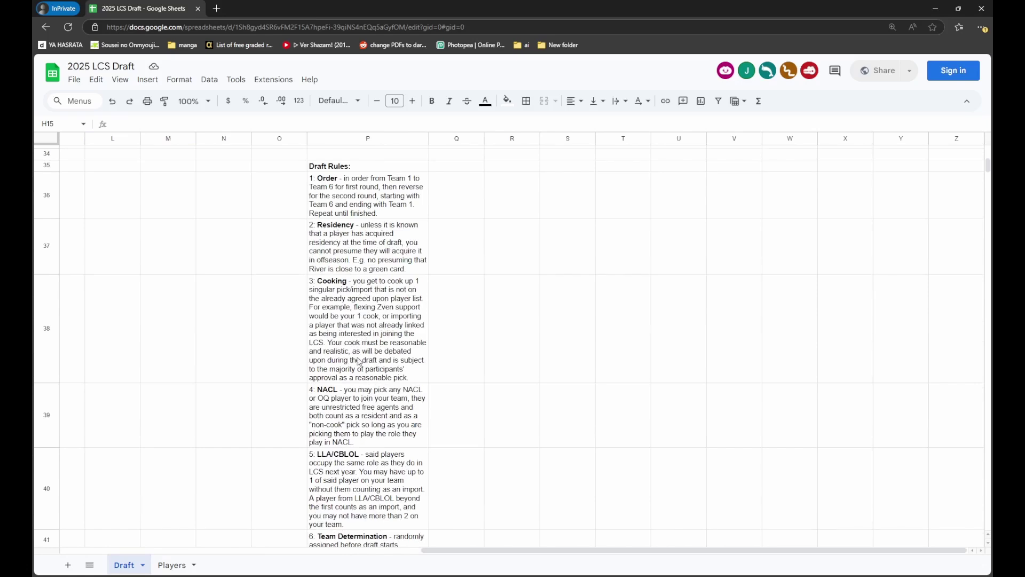
{"action": "scroll", "coordinate": [361, 362], "scroll_direction": "left", "scroll_amount": 4}
{"action": "scroll", "coordinate": [361, 363], "scroll_direction": "left", "scroll_amount": 7}
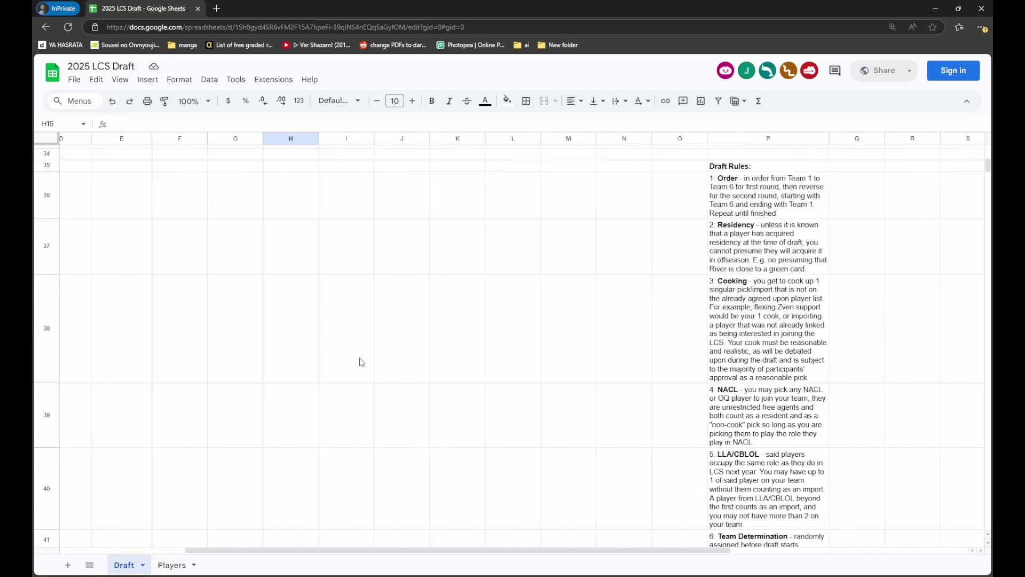
{"action": "scroll", "coordinate": [361, 362], "scroll_direction": "up", "scroll_amount": 10}
{"action": "scroll", "coordinate": [361, 363], "scroll_direction": "up", "scroll_amount": 1}
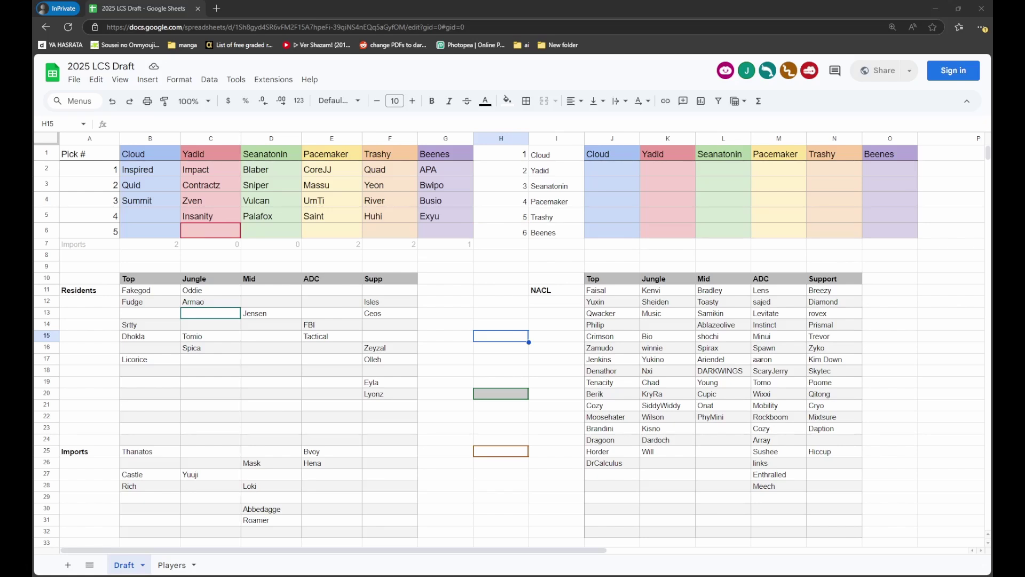
Enter Isles as Cloud's pick 4 and Titan as pick 5 in cells B5 and B6.
{"action": "left_click", "coordinate": [154, 216]}
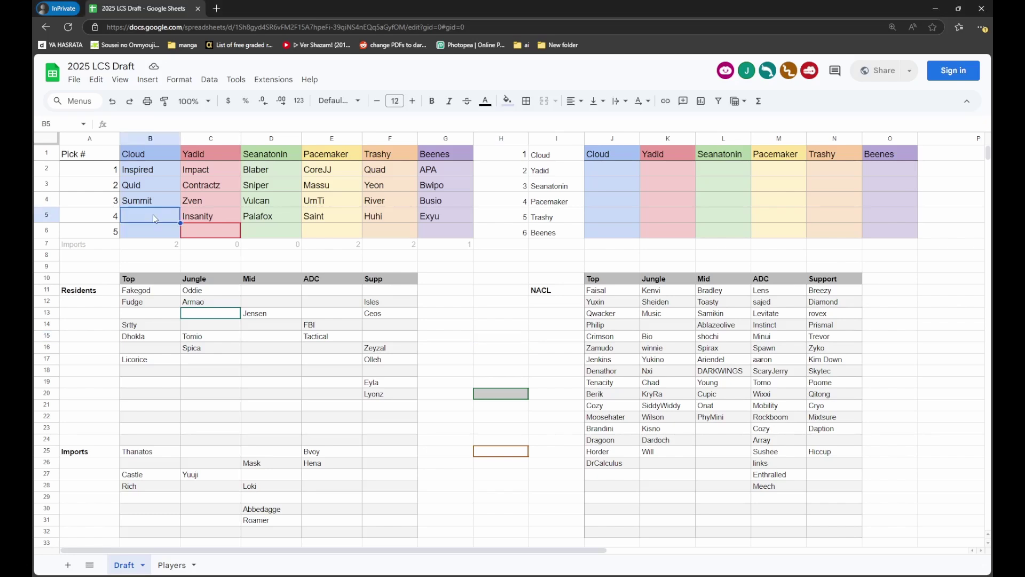
{"action": "type", "text": "Isles"}
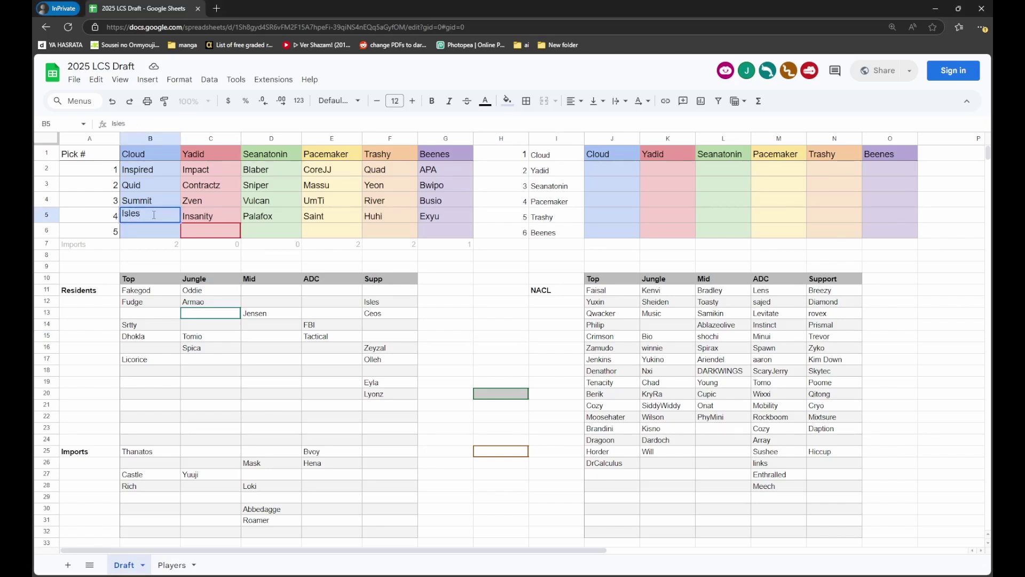
{"action": "key", "text": "Return"}
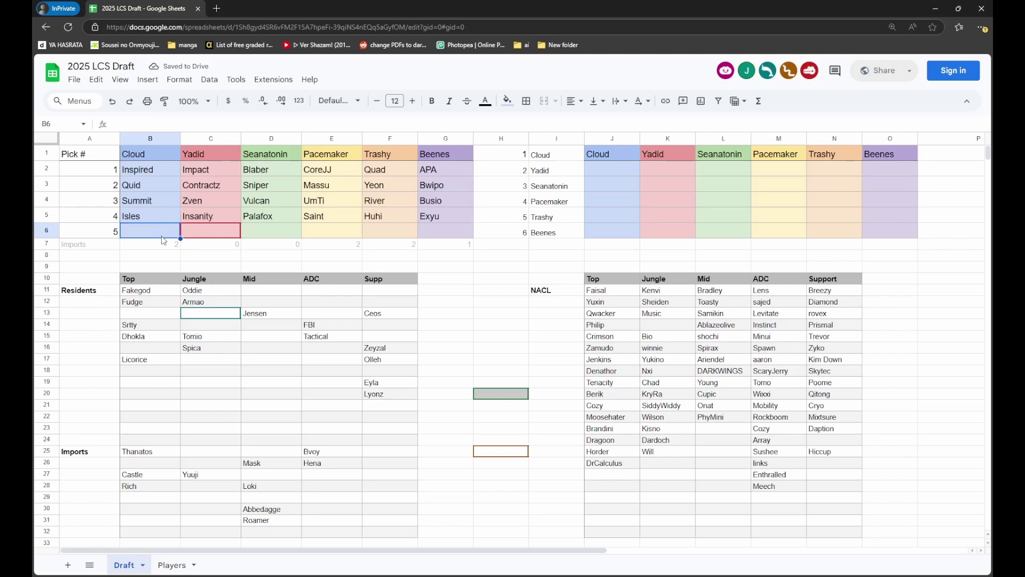
{"action": "type", "text": "Titan"}
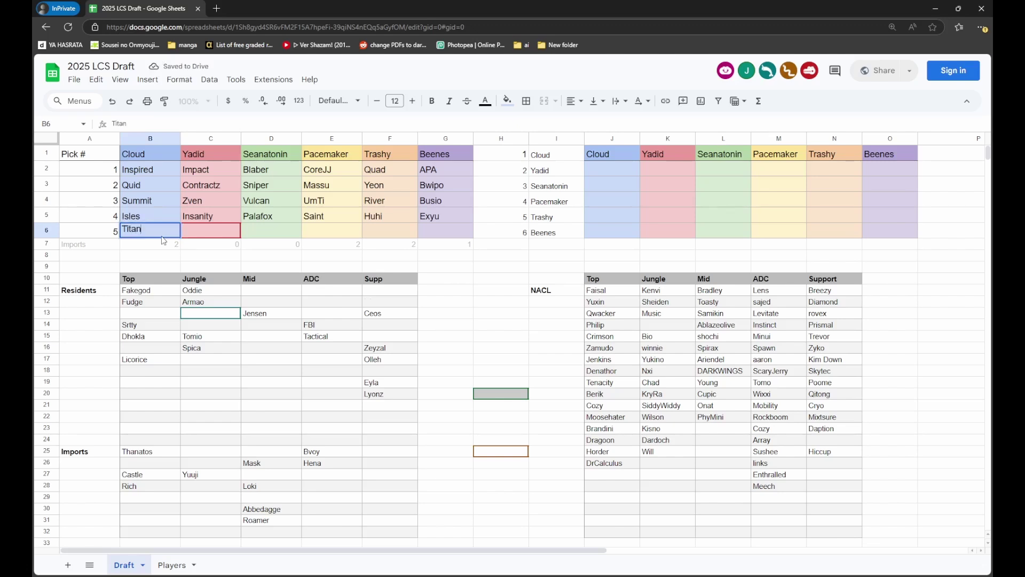
{"action": "left_click", "coordinate": [461, 339]}
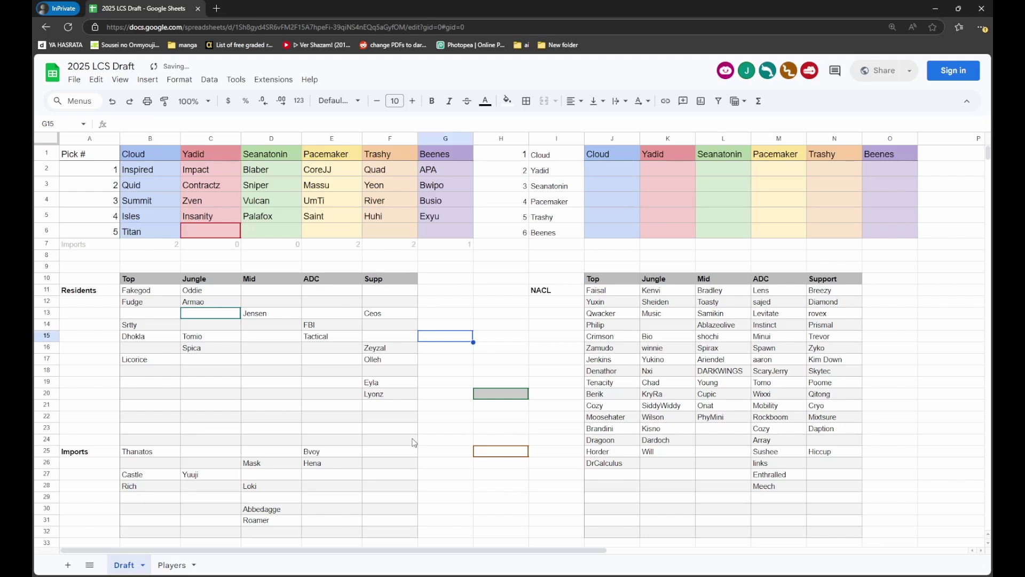
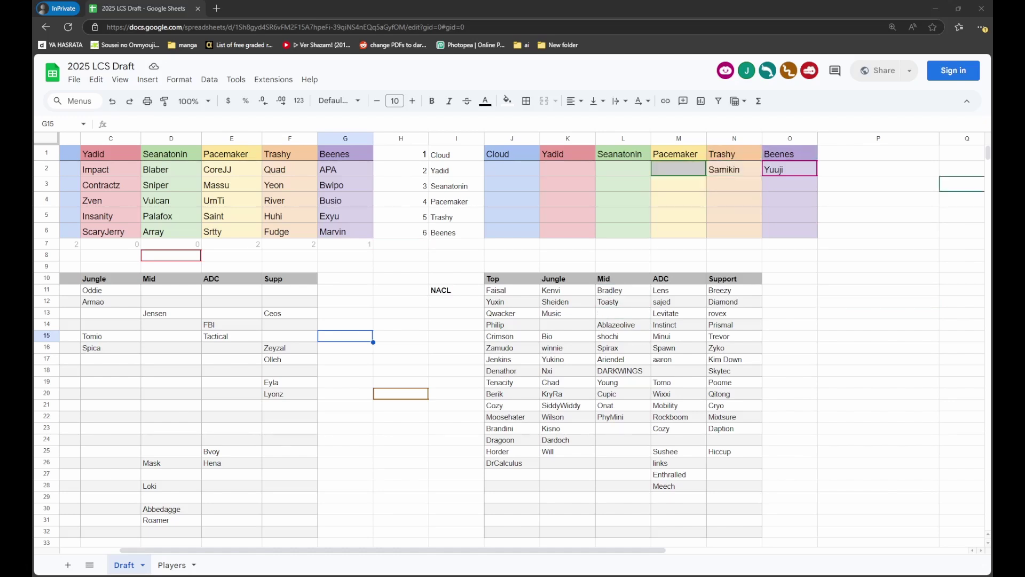
Enter Roamer and Fakegod in J2 and J3 as Cloud's first two picks in the table above the NACL lists.
{"action": "scroll", "coordinate": [512, 342], "scroll_direction": "left", "scroll_amount": 2}
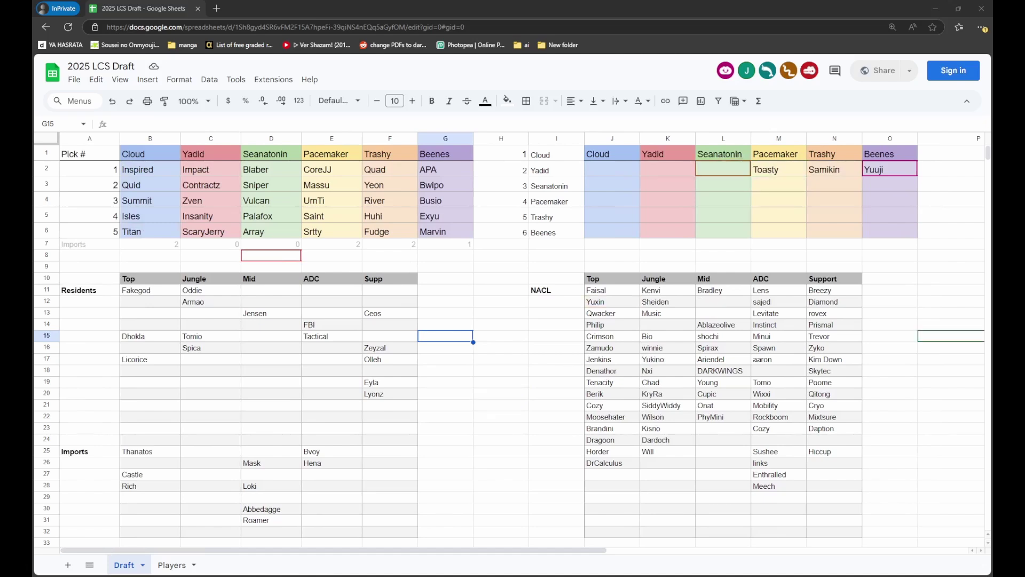
{"action": "scroll", "coordinate": [512, 341], "scroll_direction": "right", "scroll_amount": 2}
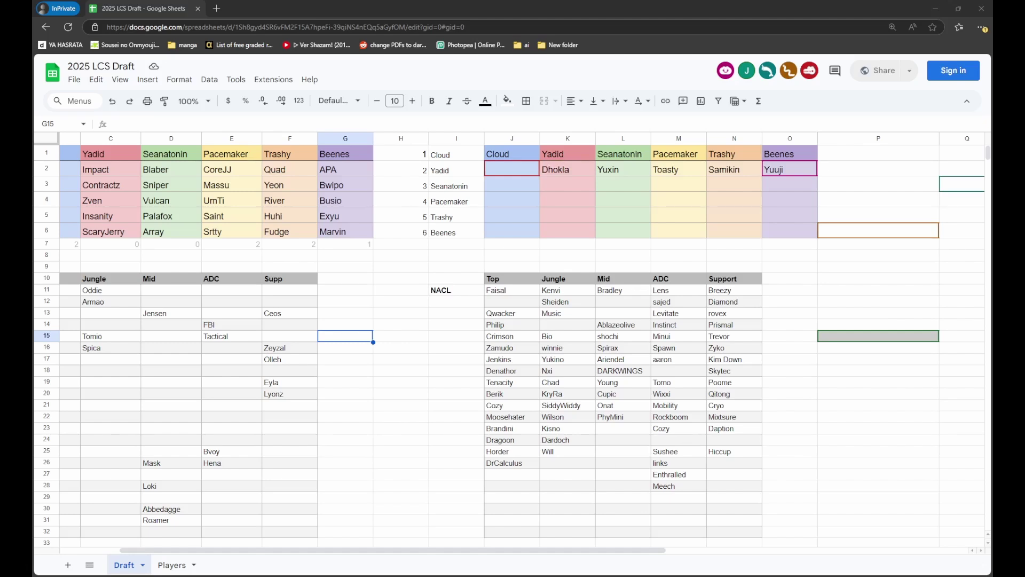
{"action": "left_click", "coordinate": [503, 170]}
{"action": "type", "text": "Roamer"}
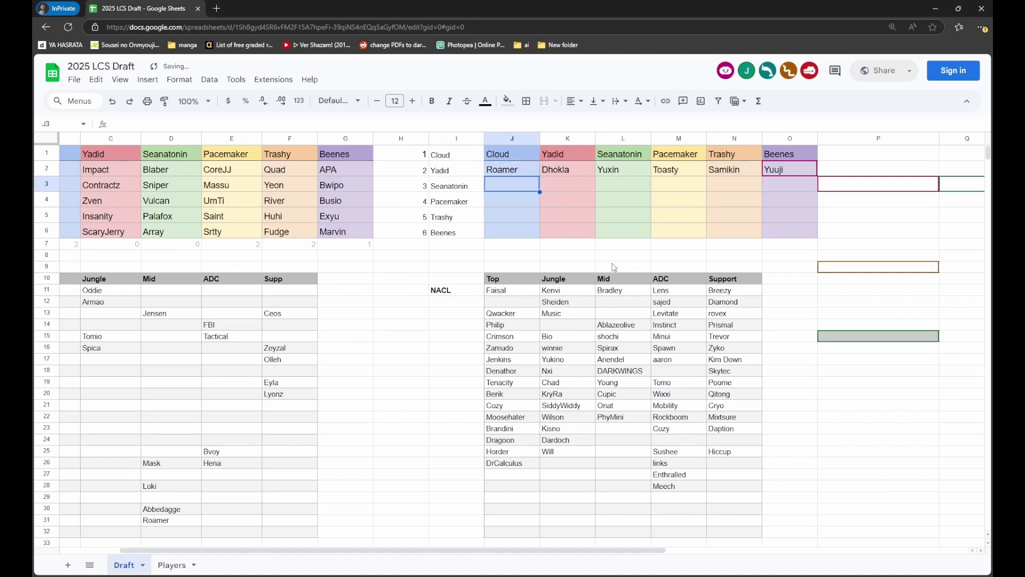
{"action": "key", "text": "Return"}
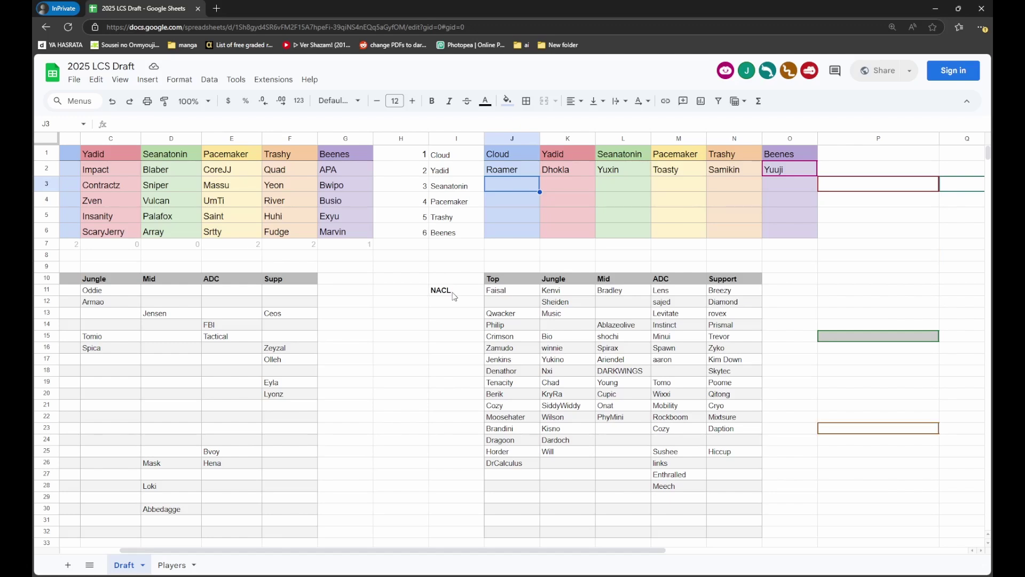
{"action": "type", "text": "Fakegod"}
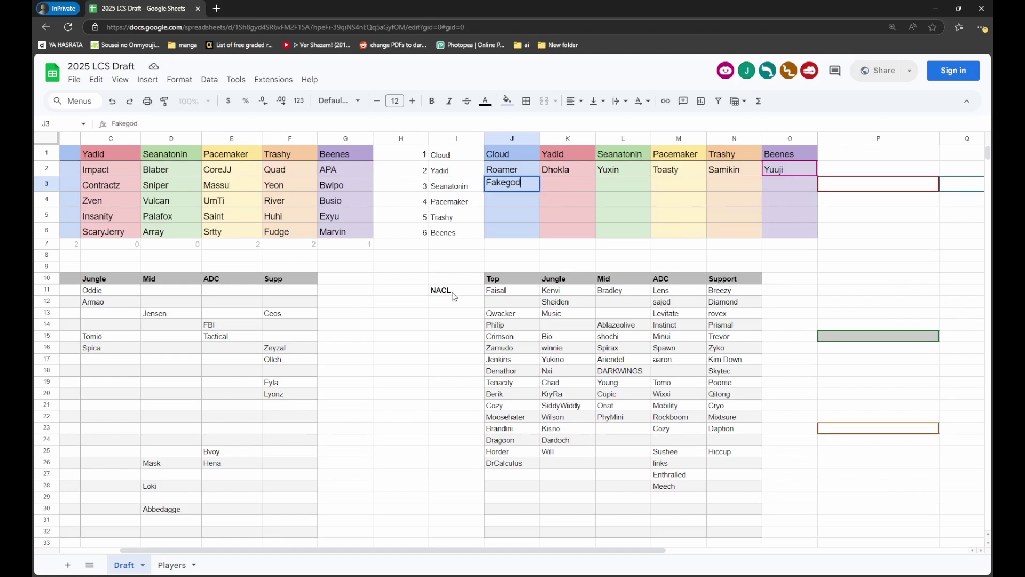
{"action": "type", "text": "~"}
{"action": "left_click", "coordinate": [854, 281]}
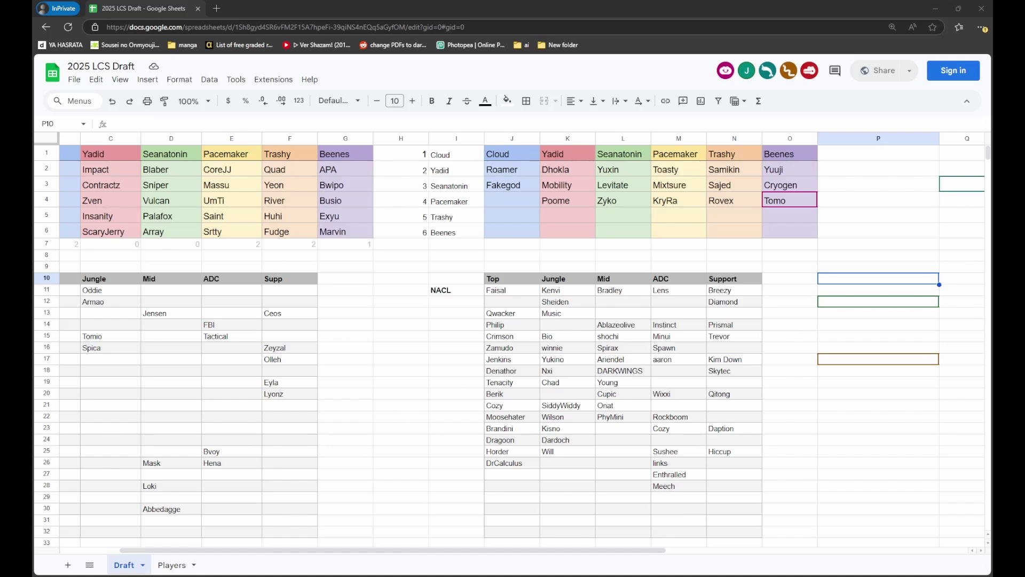
Add Sheiden and Meech as Cloud's third and fourth picks in cells J4 and J5.
{"action": "left_click", "coordinate": [512, 201]}
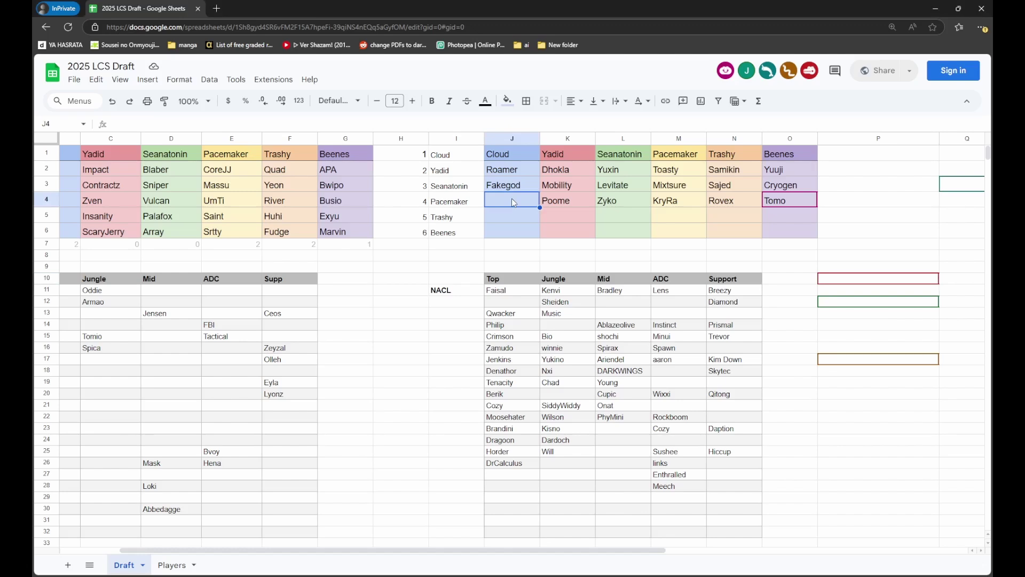
{"action": "type", "text": "Sheid"}
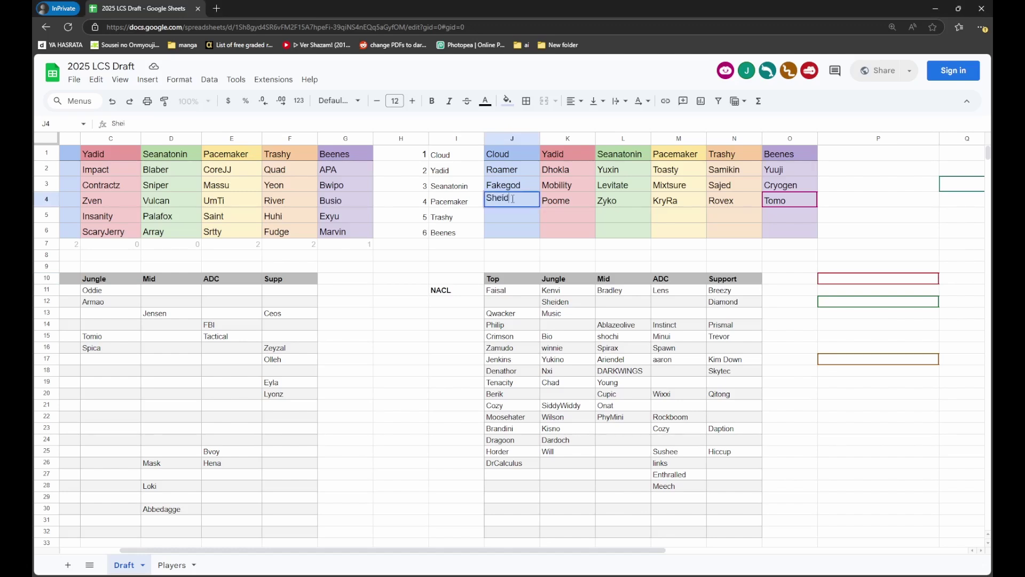
{"action": "type", "text": "en"}
{"action": "key", "text": "Return"}
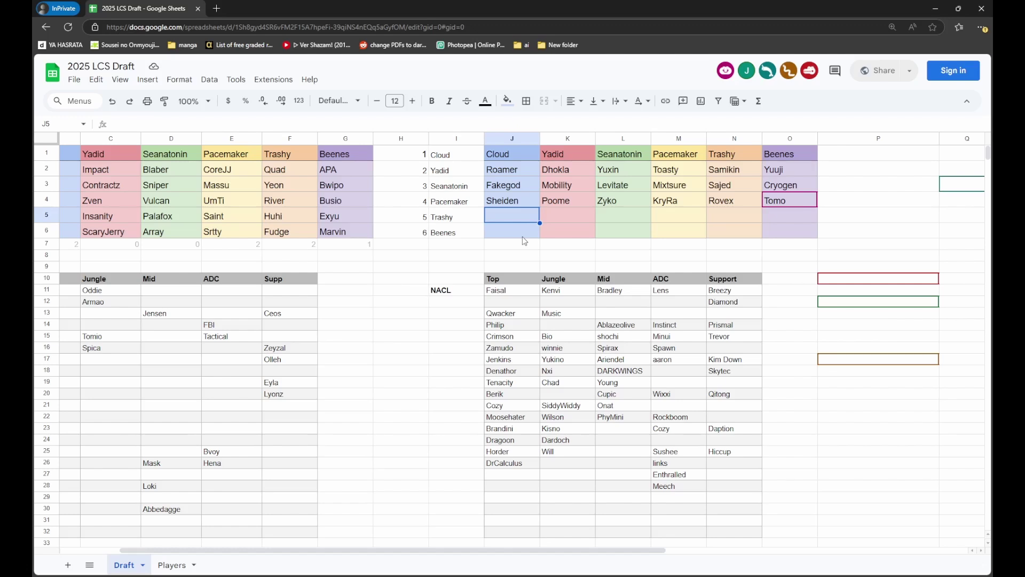
{"action": "type", "text": "Meech"}
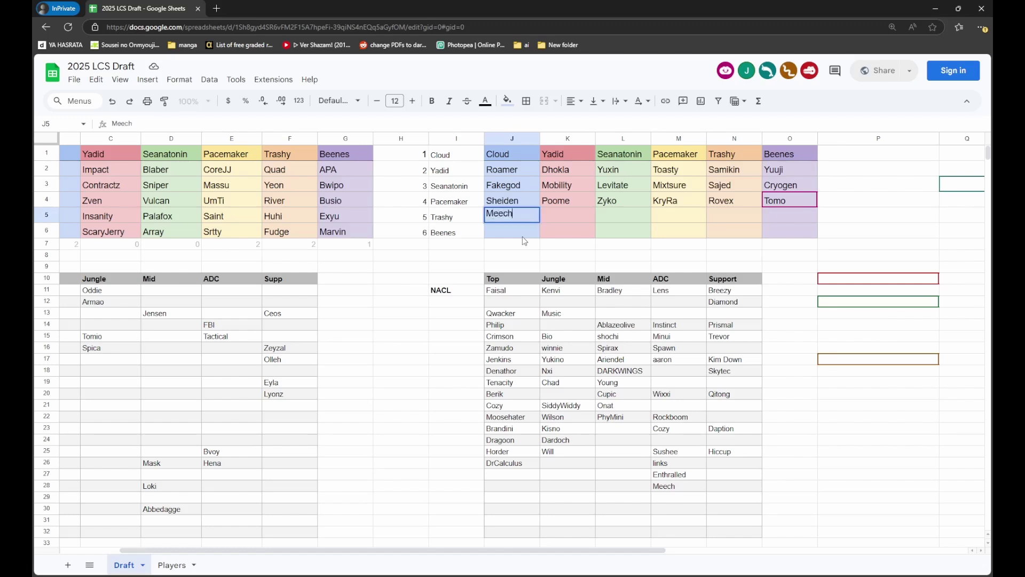
{"action": "key", "text": "Return"}
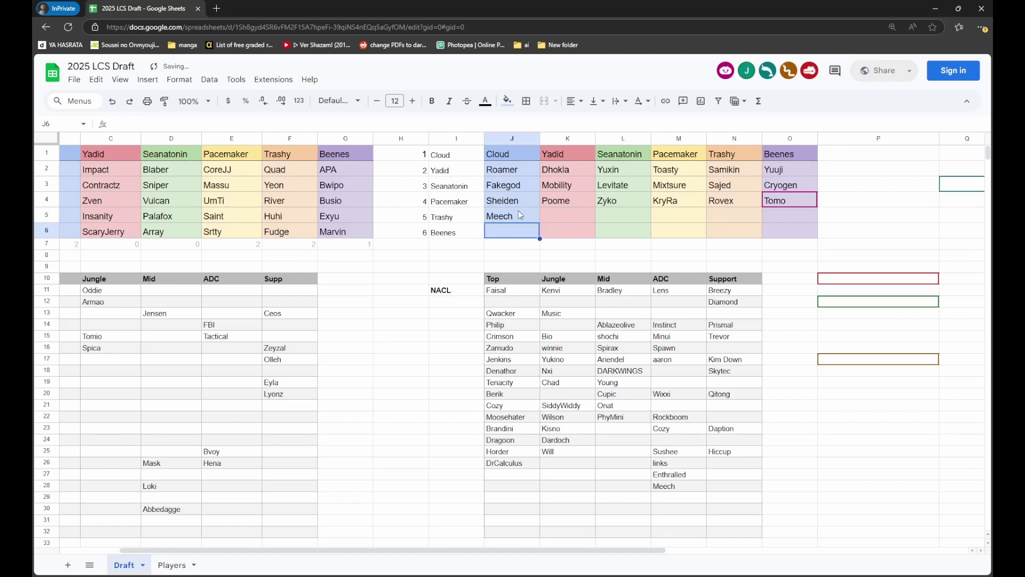
{"action": "key", "text": "Up"}
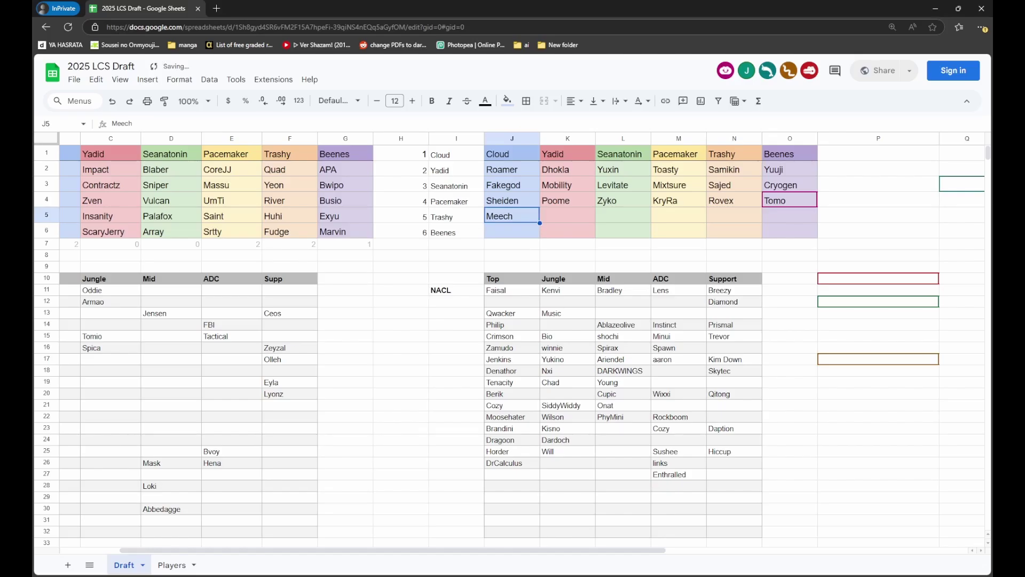